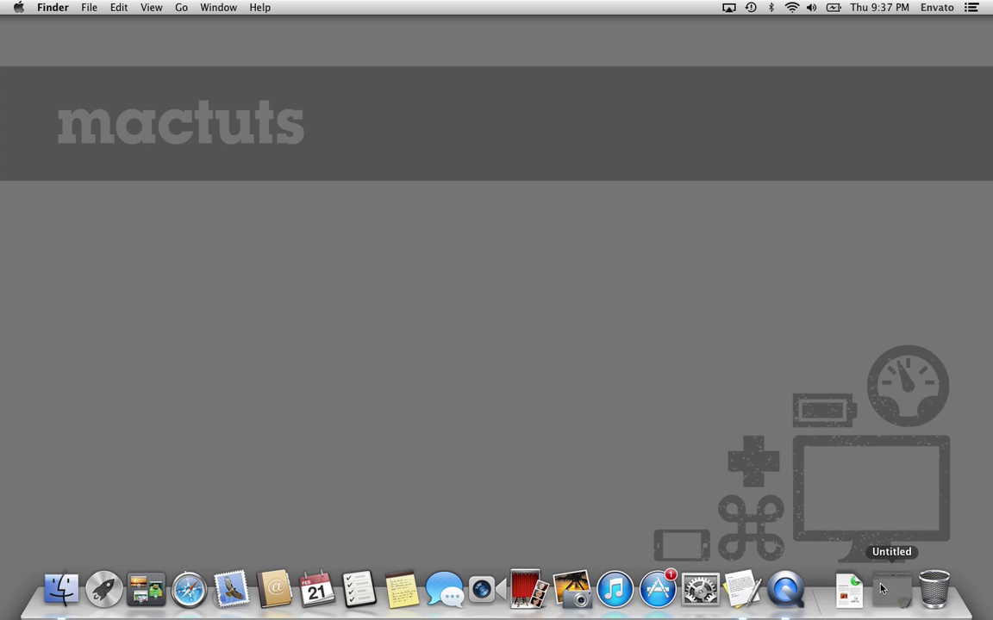
Step: Restore the Untitled document window and open its Print dialog from the File menu
left_click(880, 588)
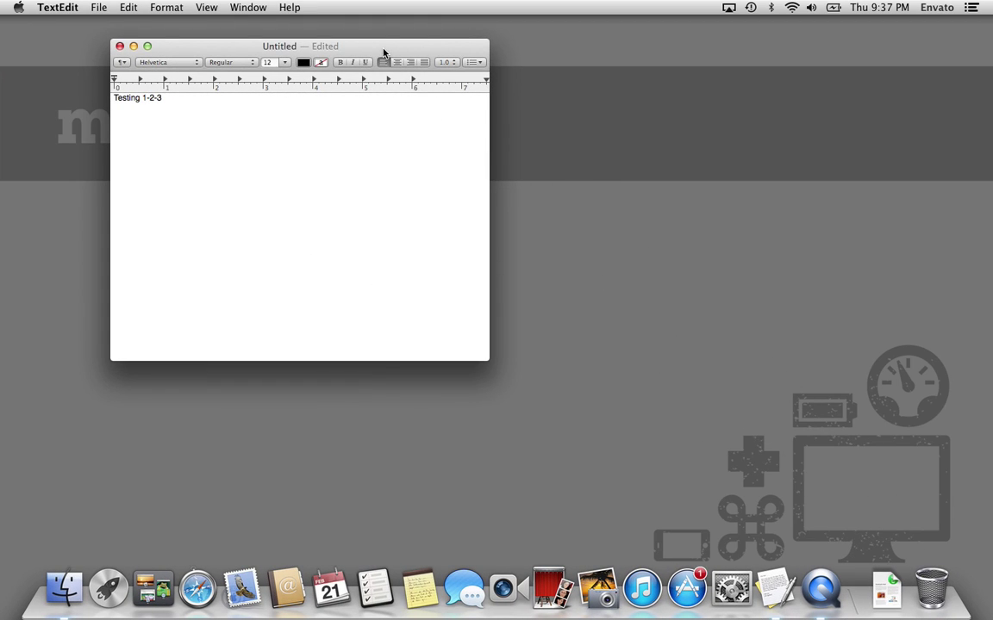
left_click_drag(384, 50, 516, 53)
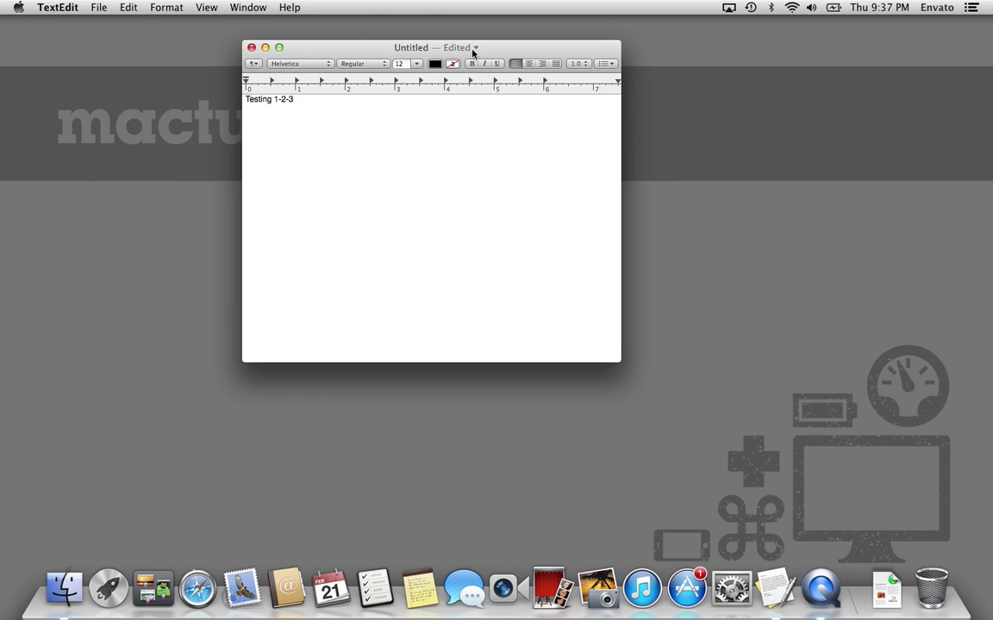
left_click(99, 7)
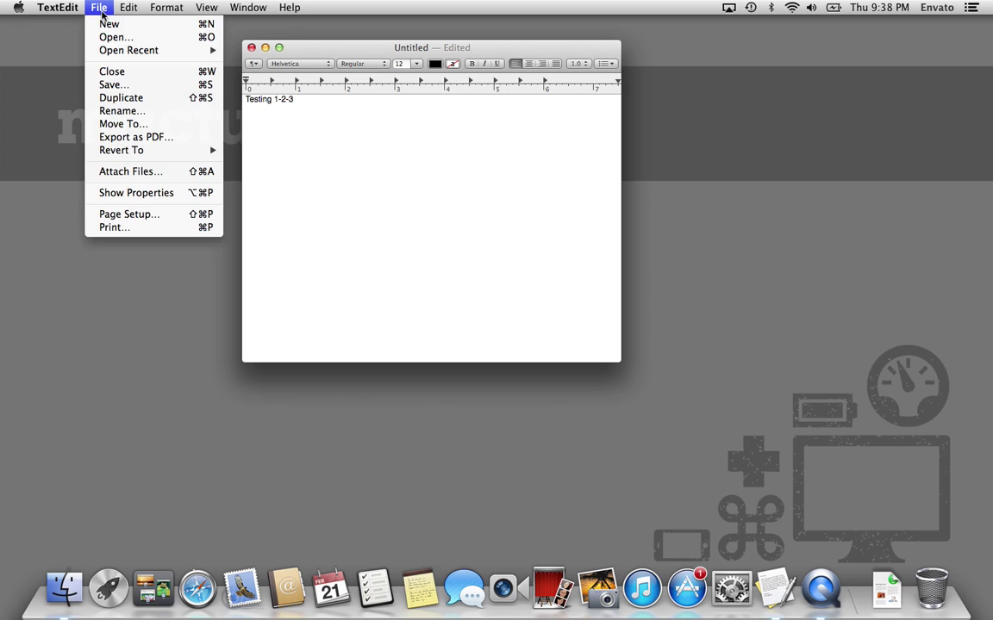
left_click(134, 227)
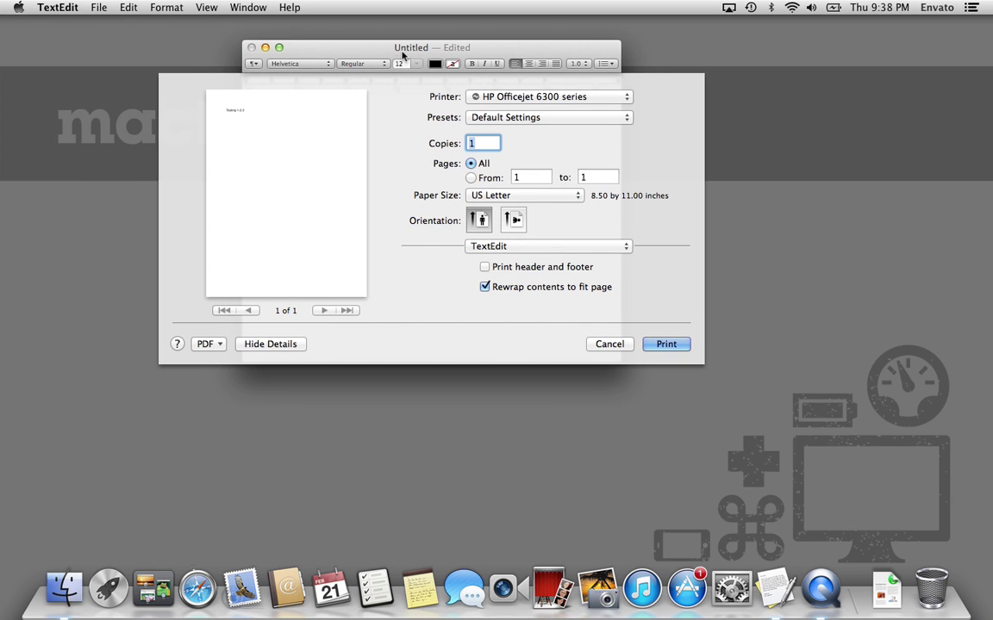
left_click_drag(401, 52, 501, 82)
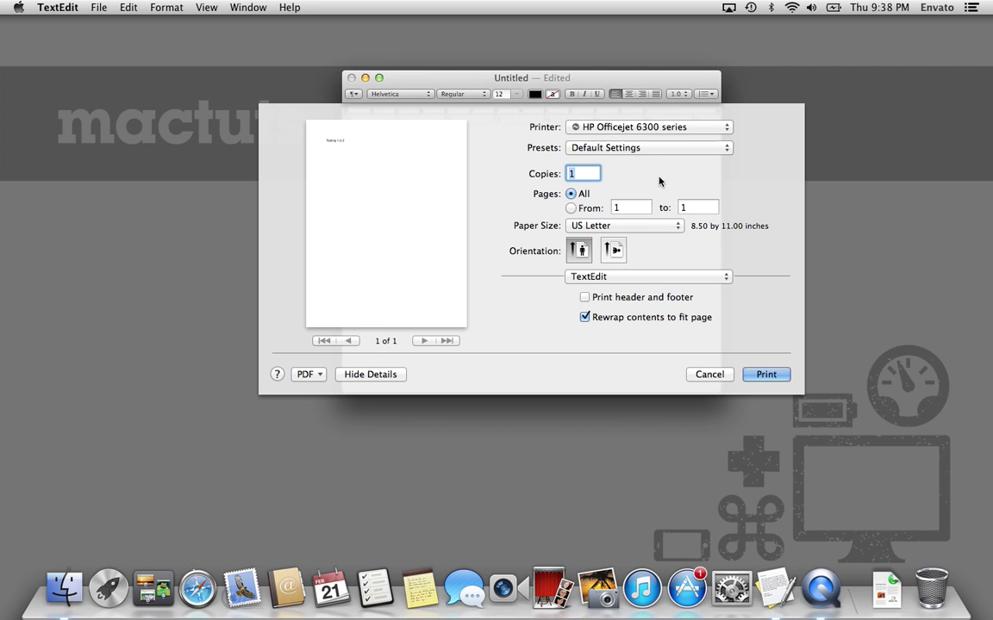
Step: Expand the Print dialog to show all details and view the Presets list
left_click(400, 373)
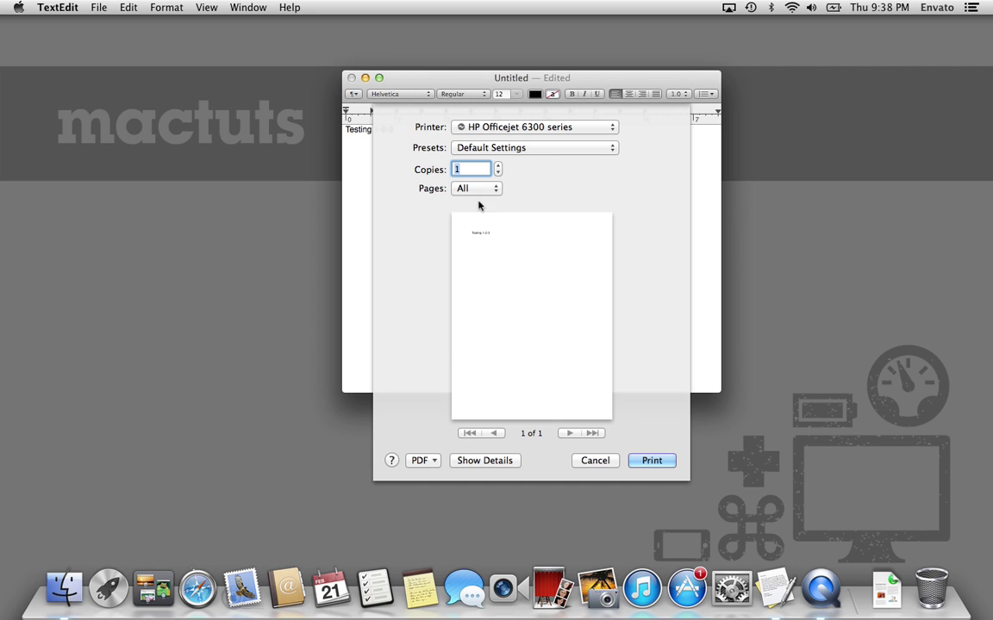
left_click(470, 463)
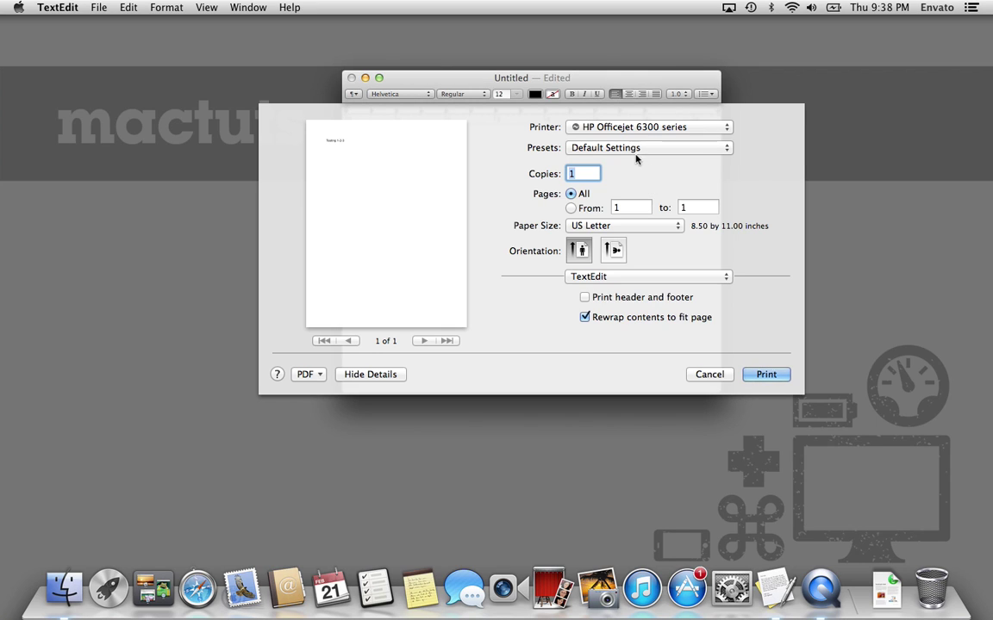
left_click(639, 151)
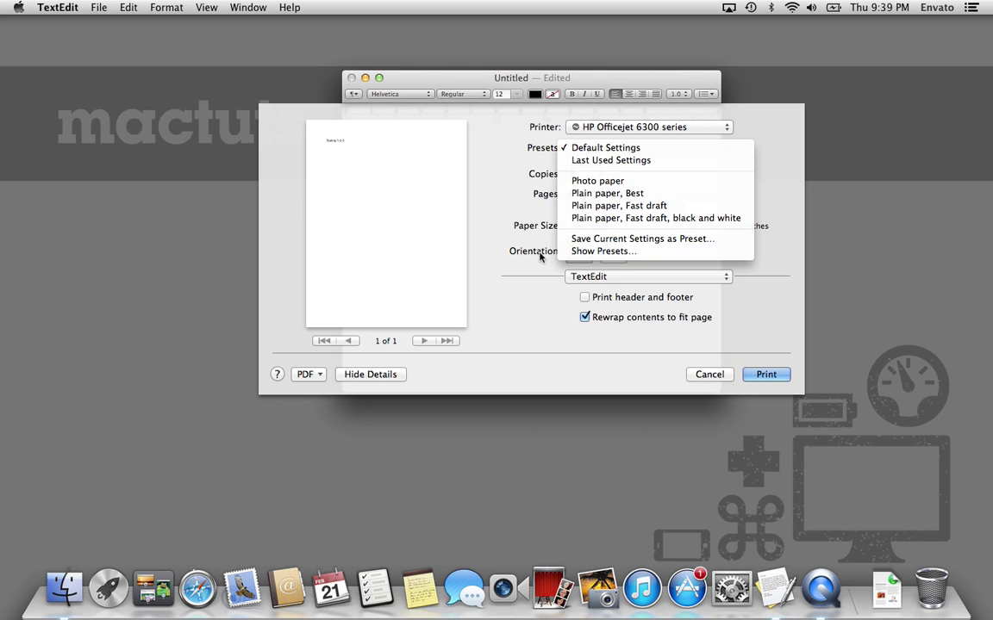
Step: Keep the Default Settings preset and display the list of print option sections
left_click(489, 331)
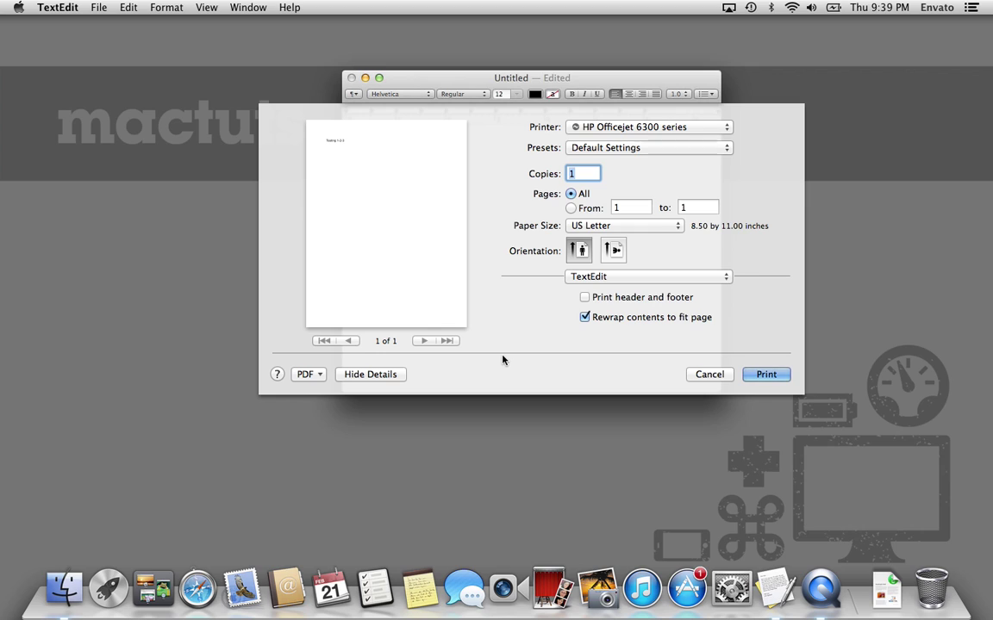
left_click(581, 277)
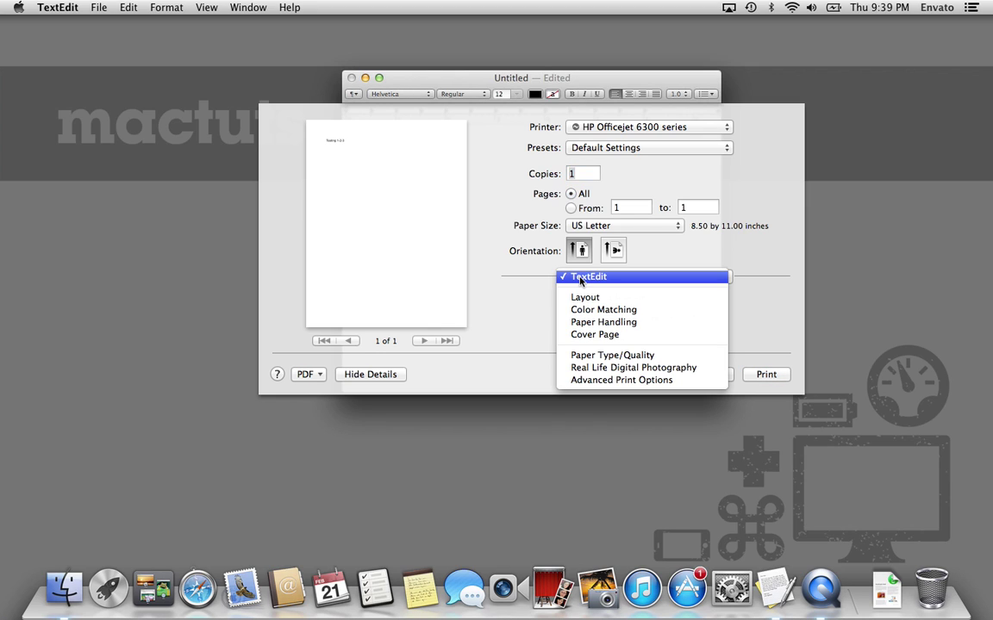
Step: In Paper Type/Quality's Color Options, set Color to Grayscale with High Quality mode
left_click(676, 355)
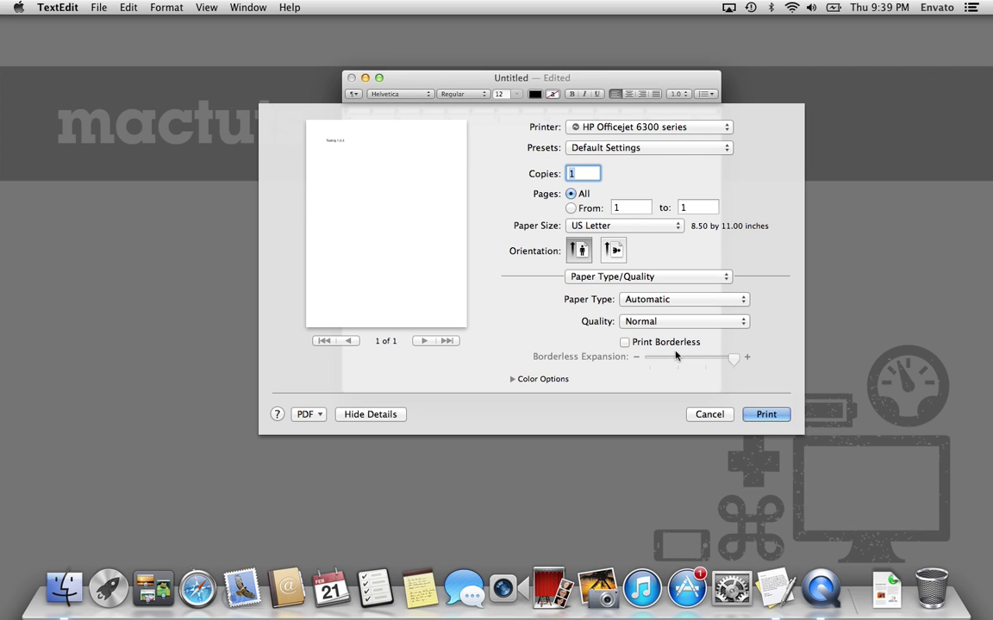
left_click(512, 380)
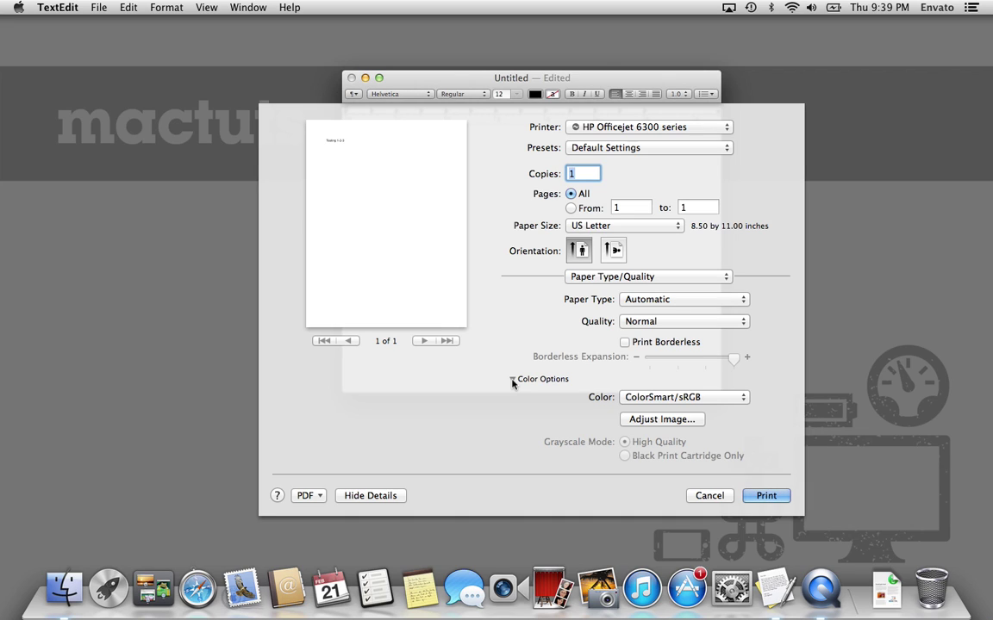
left_click(648, 400)
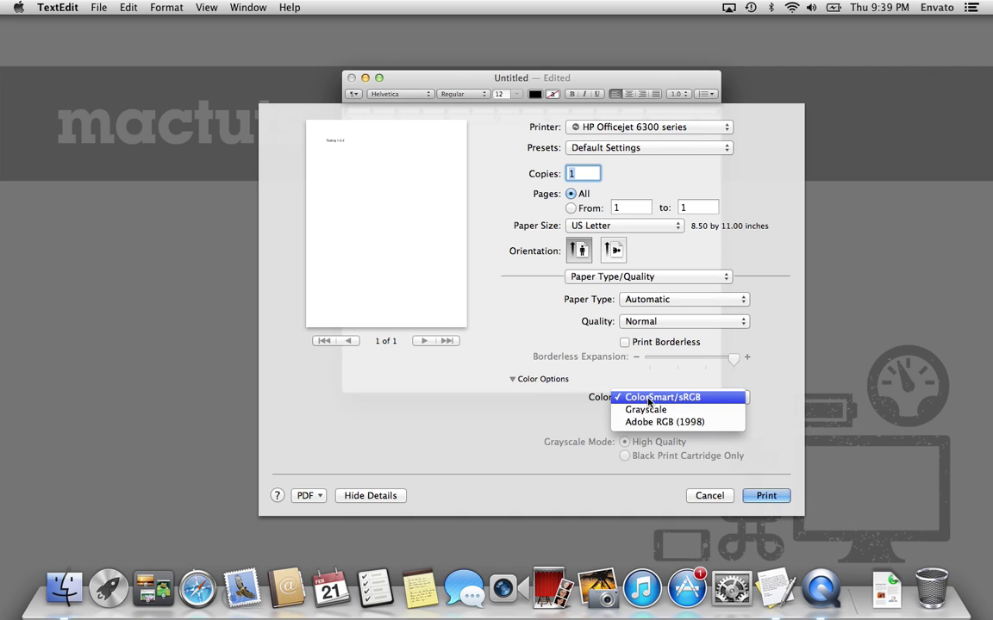
left_click(653, 411)
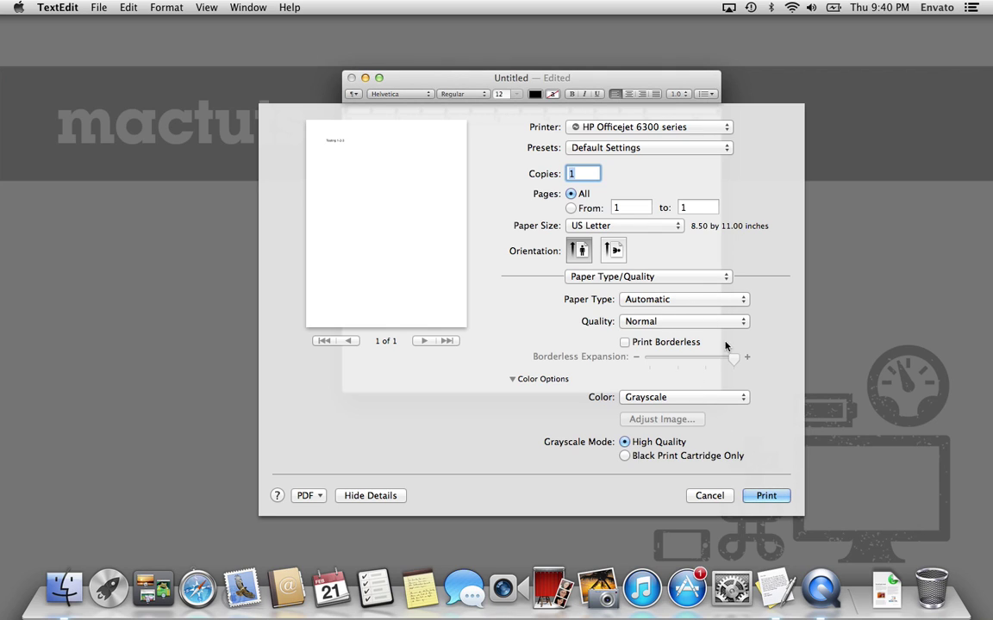
Step: Leave print quality at Normal and bring up the Presets list
left_click(695, 326)
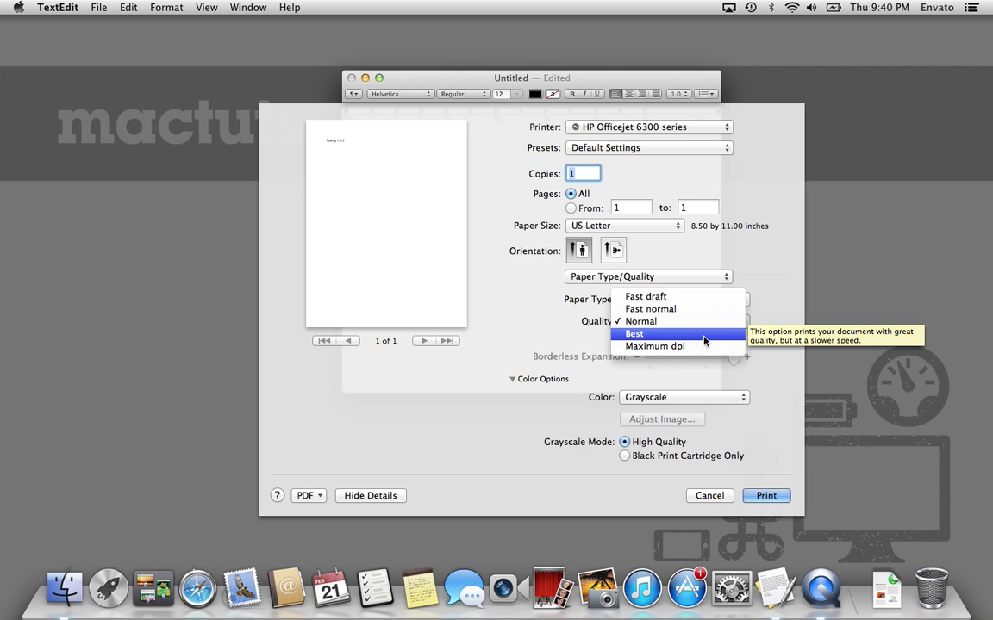
left_click(778, 320)
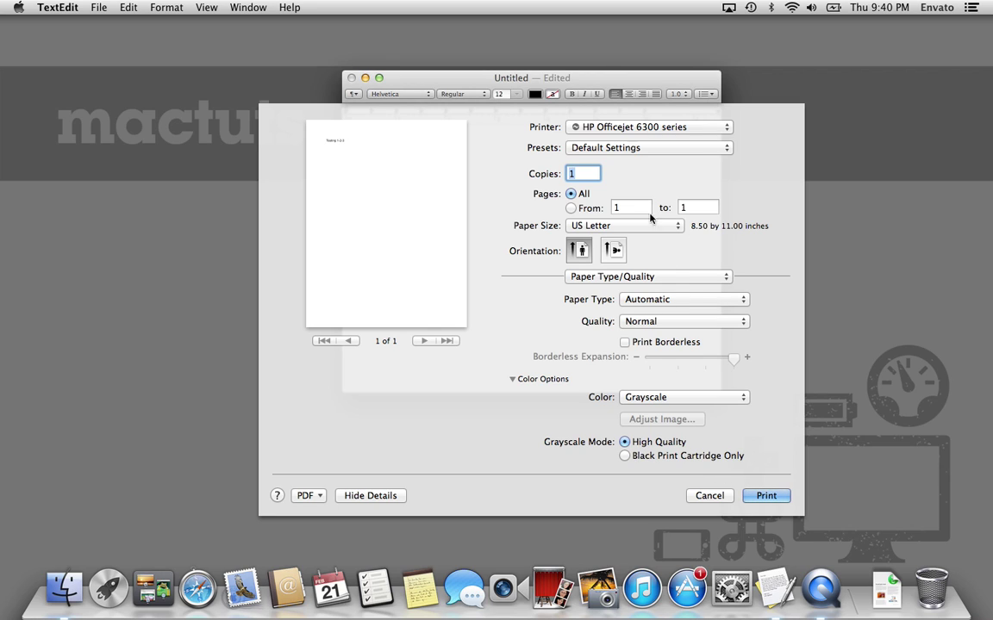
left_click(614, 151)
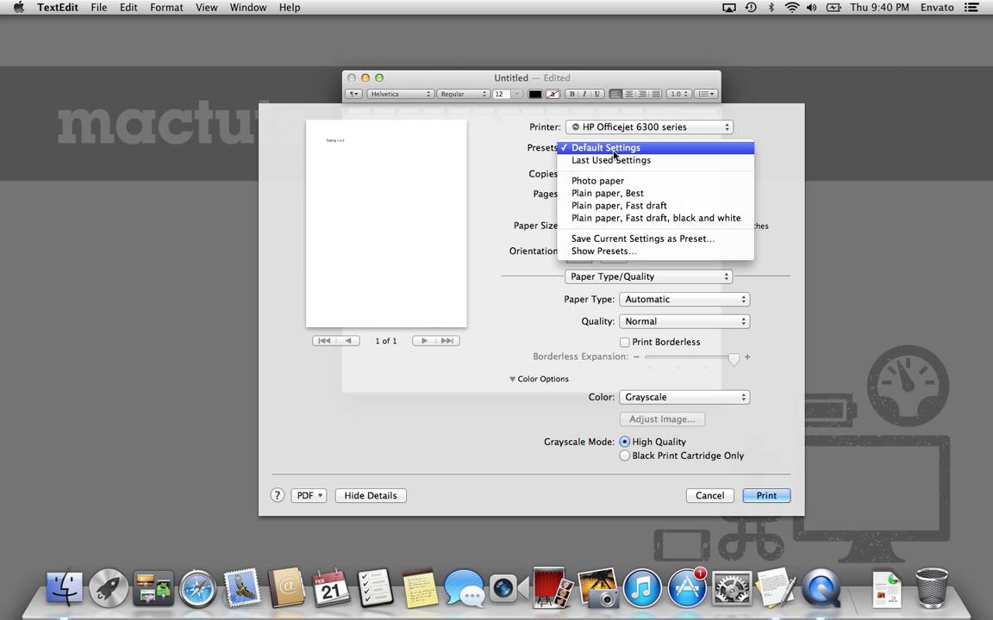
Step: Save the current settings as preset 'Black and White', available to all printers
left_click(629, 239)
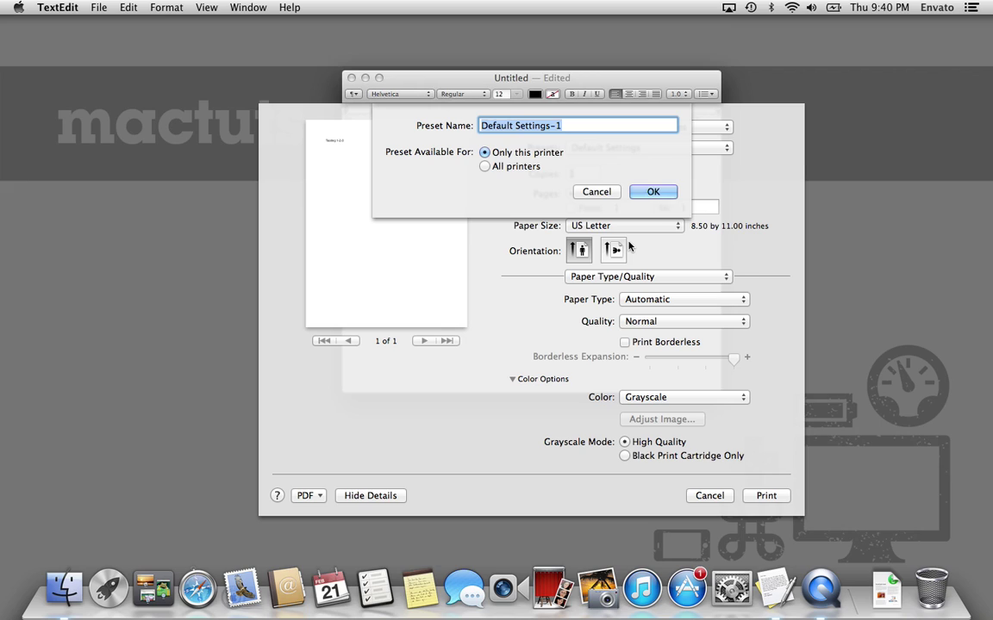
type("Black a")
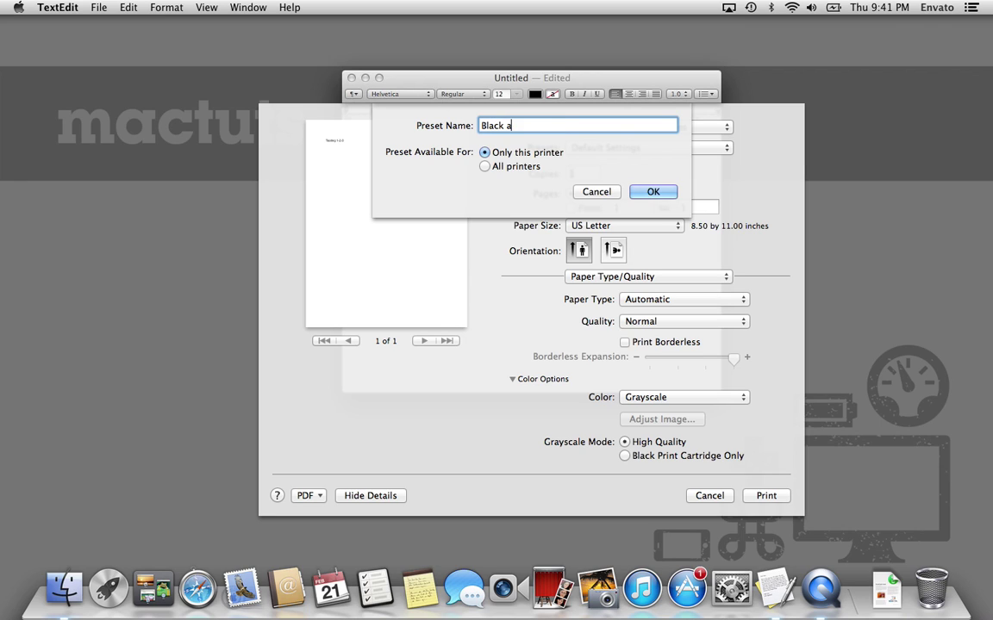
type("nd White")
left_click(529, 169)
left_click(666, 192)
left_click(618, 127)
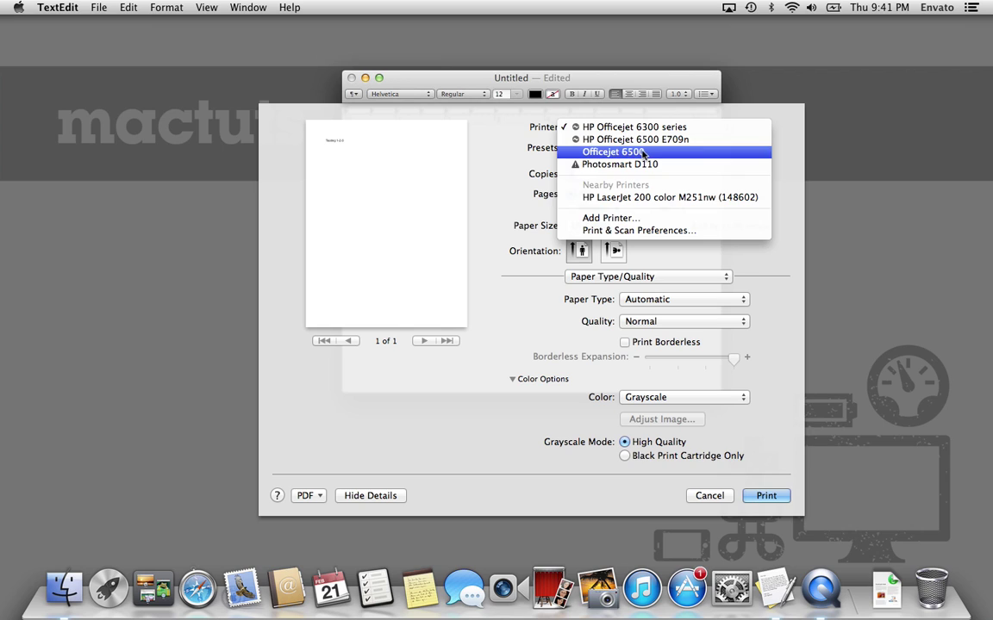
Step: Print the document on the Officejet 6500 with the Black and White preset
left_click(642, 153)
left_click(642, 150)
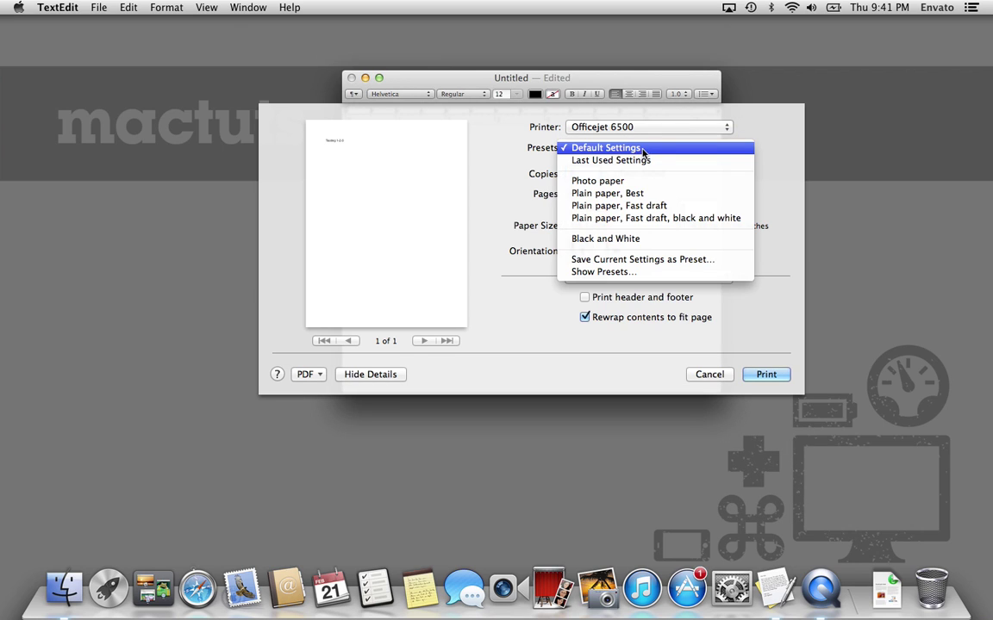
left_click(646, 241)
left_click(389, 372)
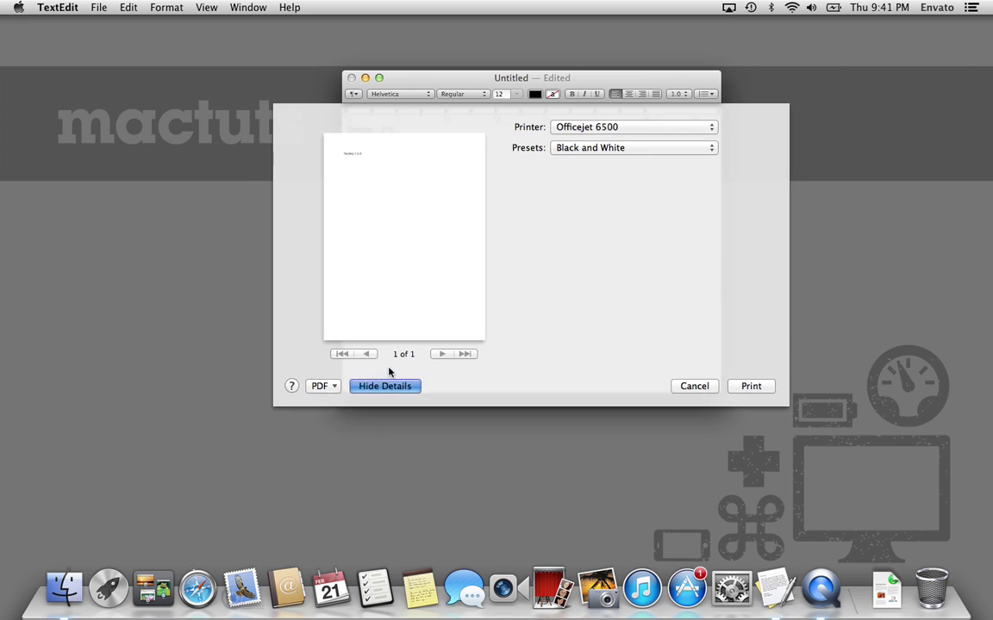
left_click(505, 148)
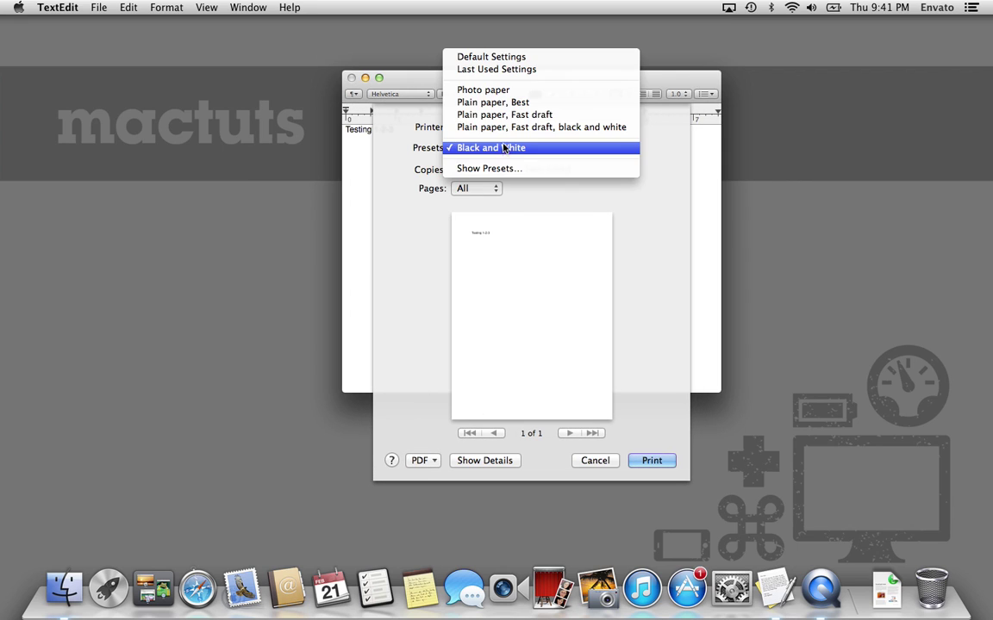
left_click(516, 148)
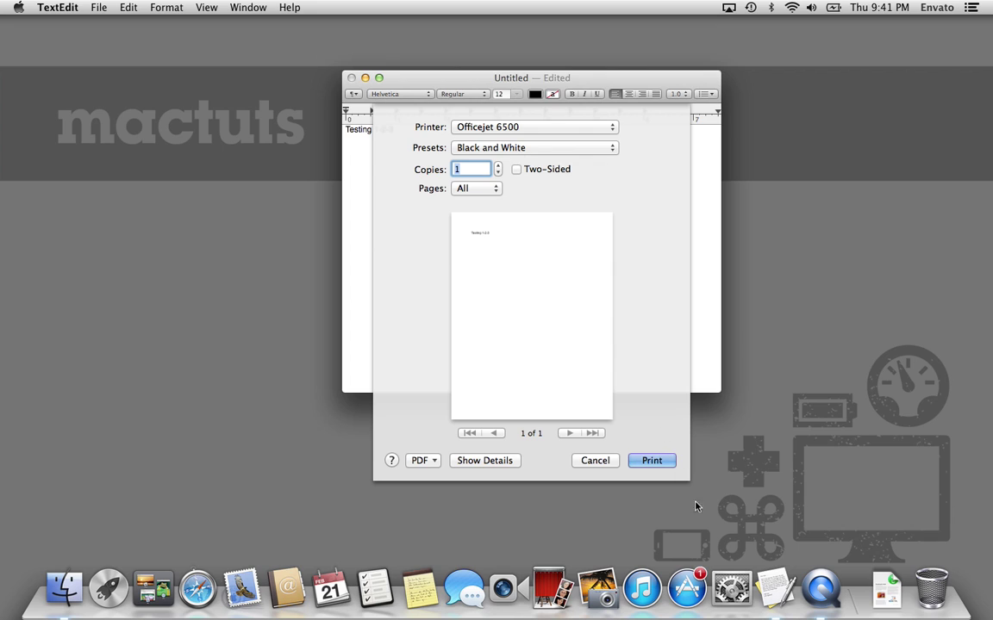
left_click(657, 465)
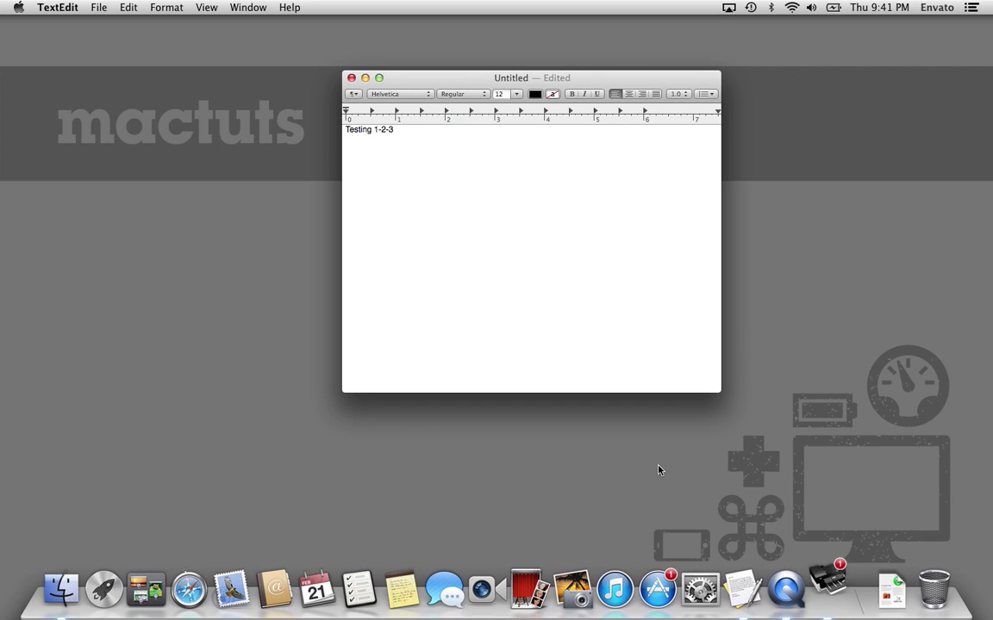